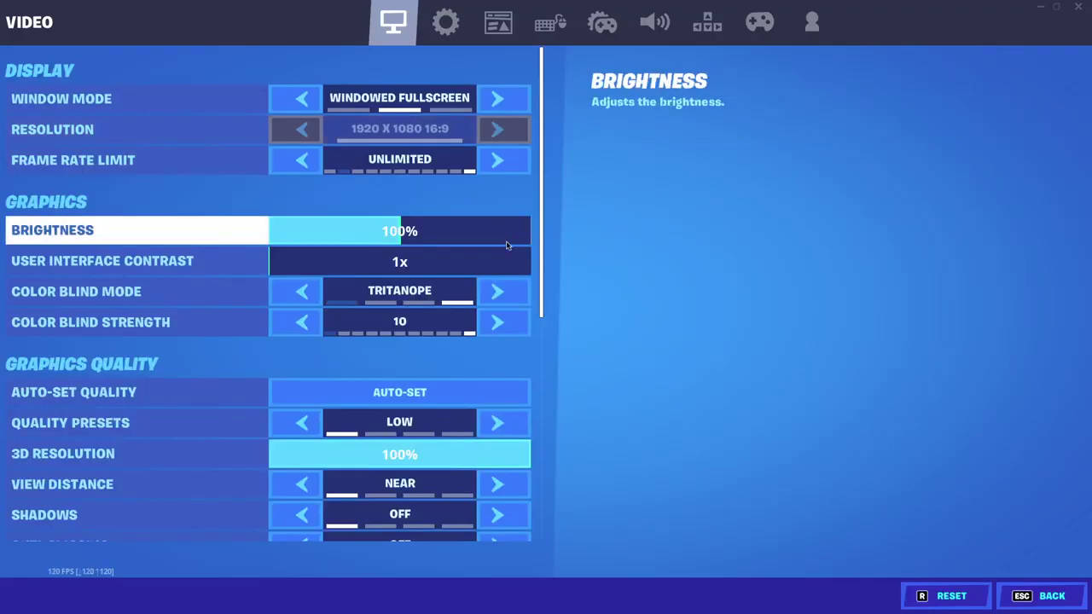
Switch Fortnite's window mode to Fullscreen, keeping the 1680 x 1050 16:10 resolution
{"action": "left_click", "coordinate": [489, 103]}
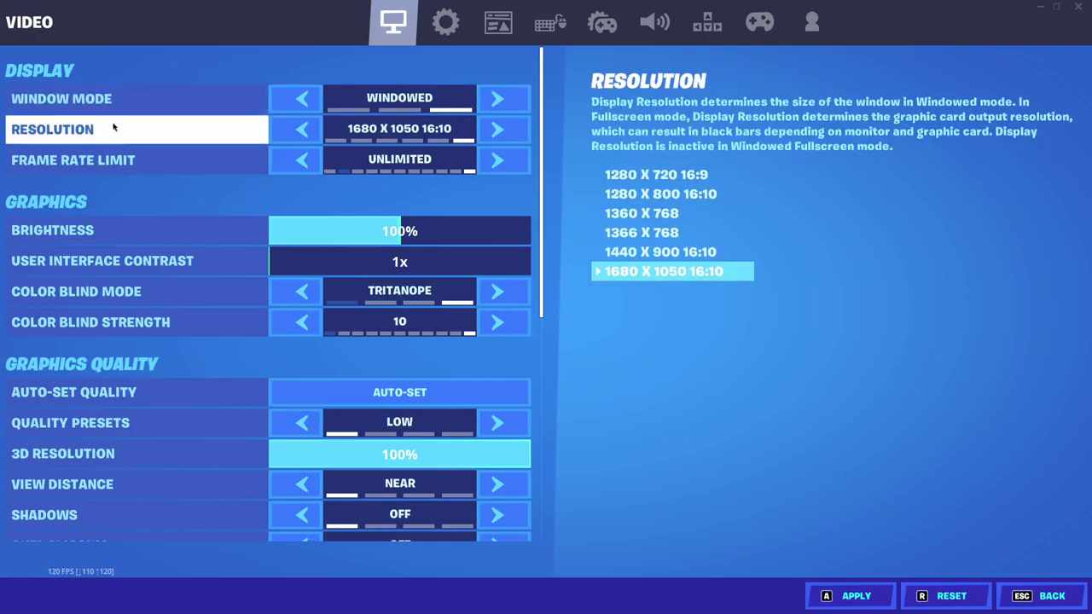
{"action": "left_click", "coordinate": [498, 100]}
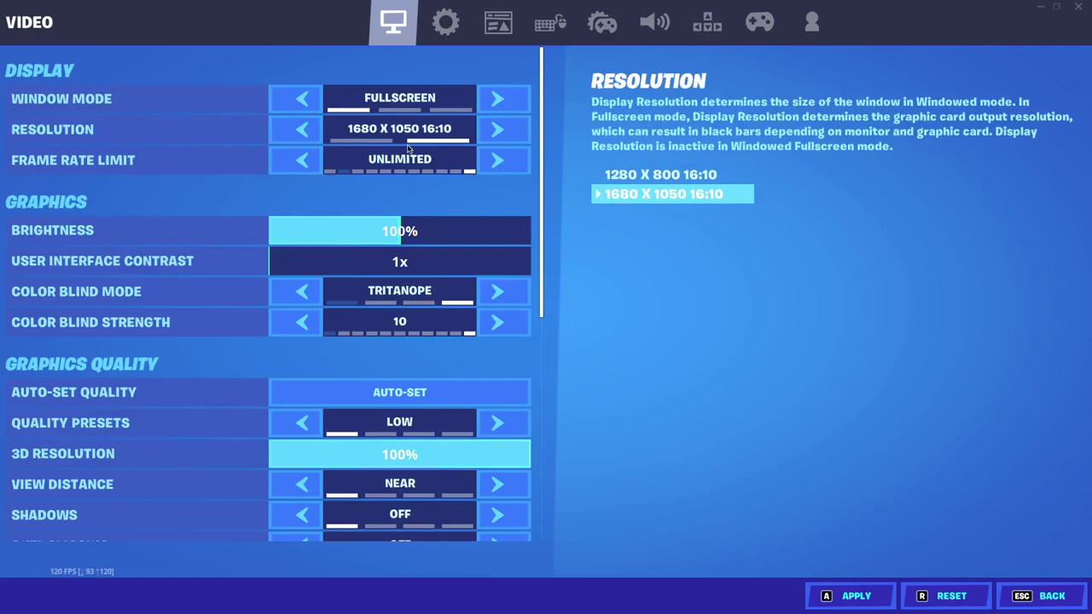
{"action": "scroll", "coordinate": [373, 171], "scroll_direction": "down", "scroll_amount": 1}
{"action": "scroll", "coordinate": [373, 169], "scroll_direction": "down", "scroll_amount": 6}
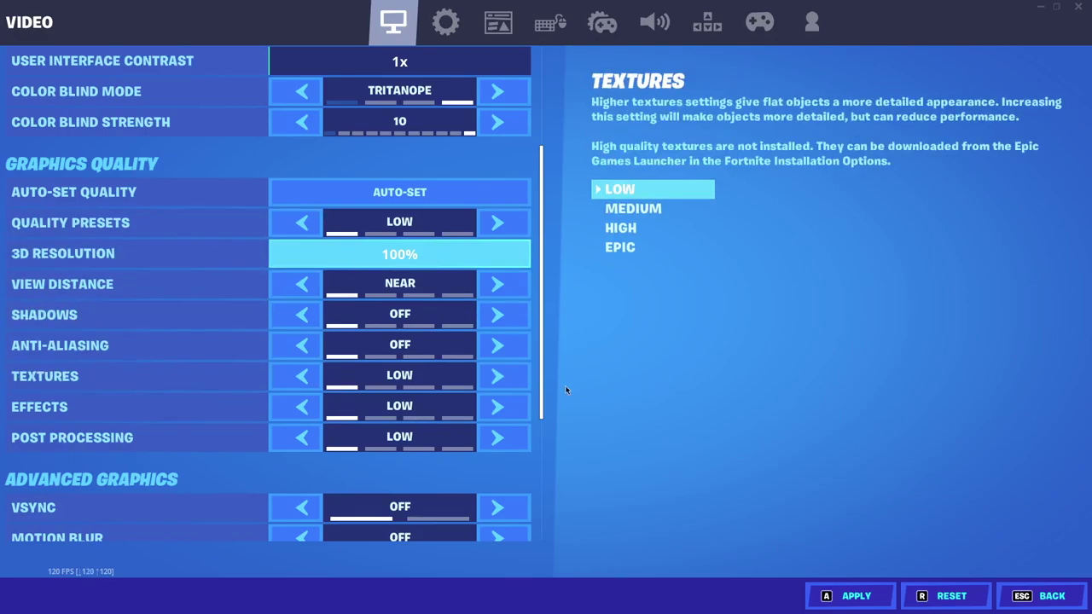
Set Advanced Graphics Rendering Mode from DirectX 12 (Beta) to Performance (Beta)
{"action": "scroll", "coordinate": [256, 443], "scroll_direction": "down", "scroll_amount": 1}
{"action": "scroll", "coordinate": [86, 422], "scroll_direction": "down", "scroll_amount": 2}
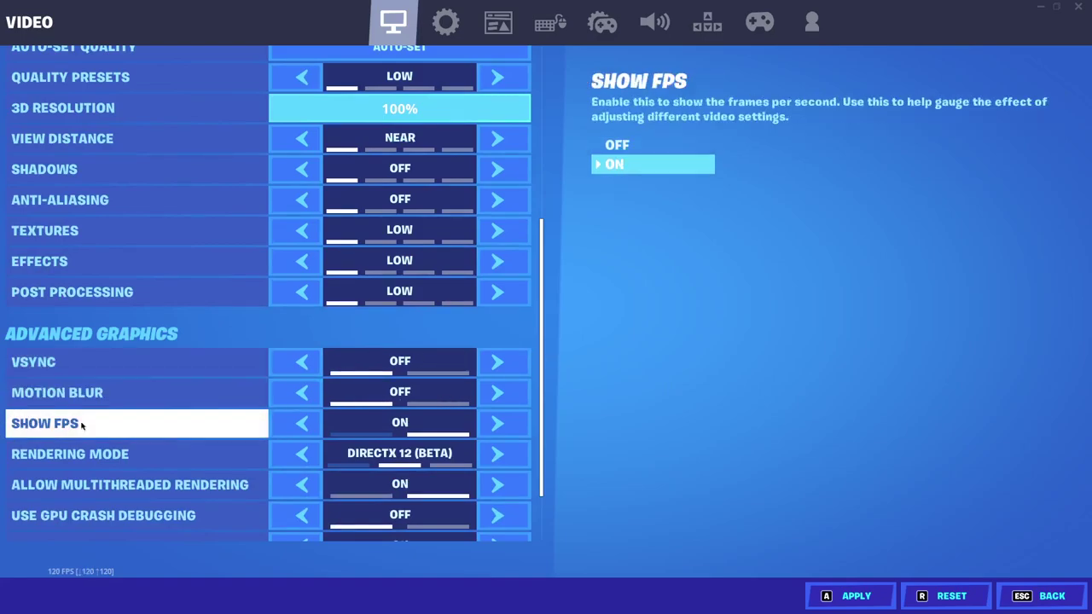
{"action": "scroll", "coordinate": [26, 426], "scroll_direction": "down", "scroll_amount": 1}
{"action": "scroll", "coordinate": [13, 397], "scroll_direction": "up", "scroll_amount": 1}
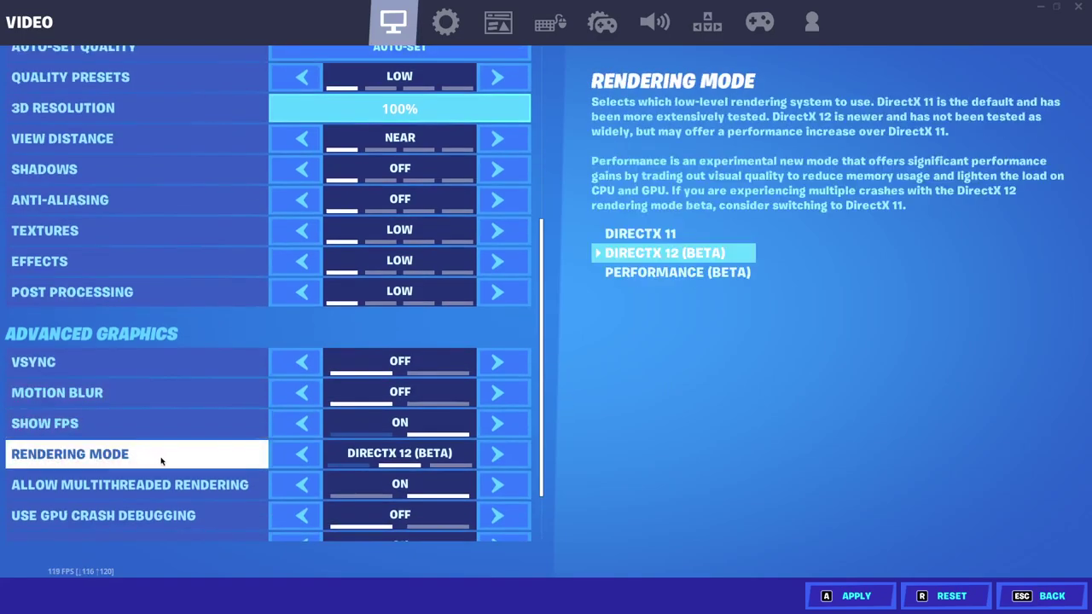
{"action": "left_click", "coordinate": [499, 454]}
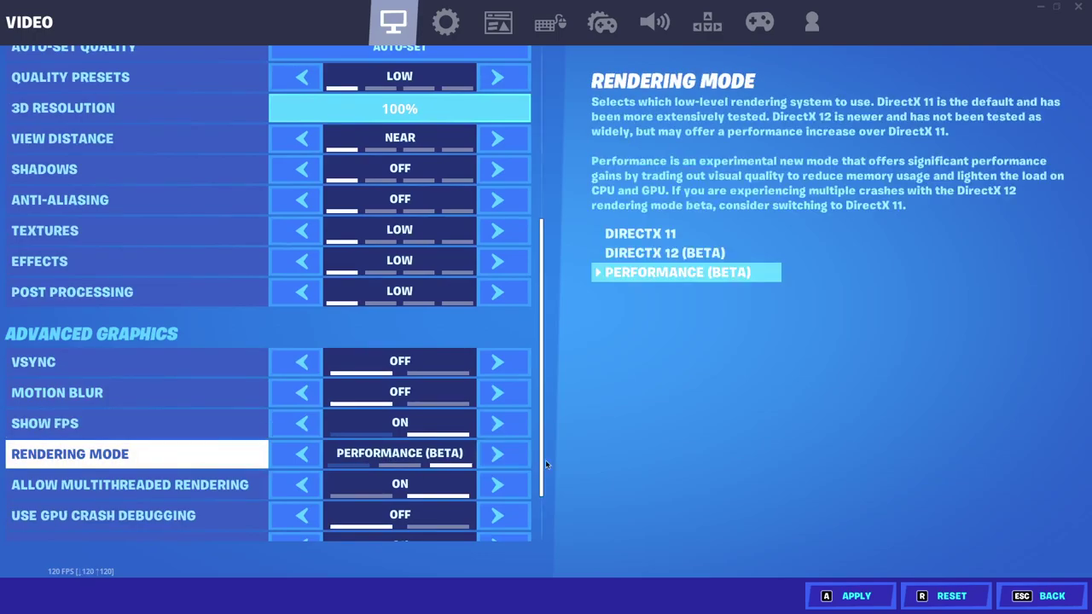
{"action": "scroll", "coordinate": [271, 493], "scroll_direction": "down", "scroll_amount": 1}
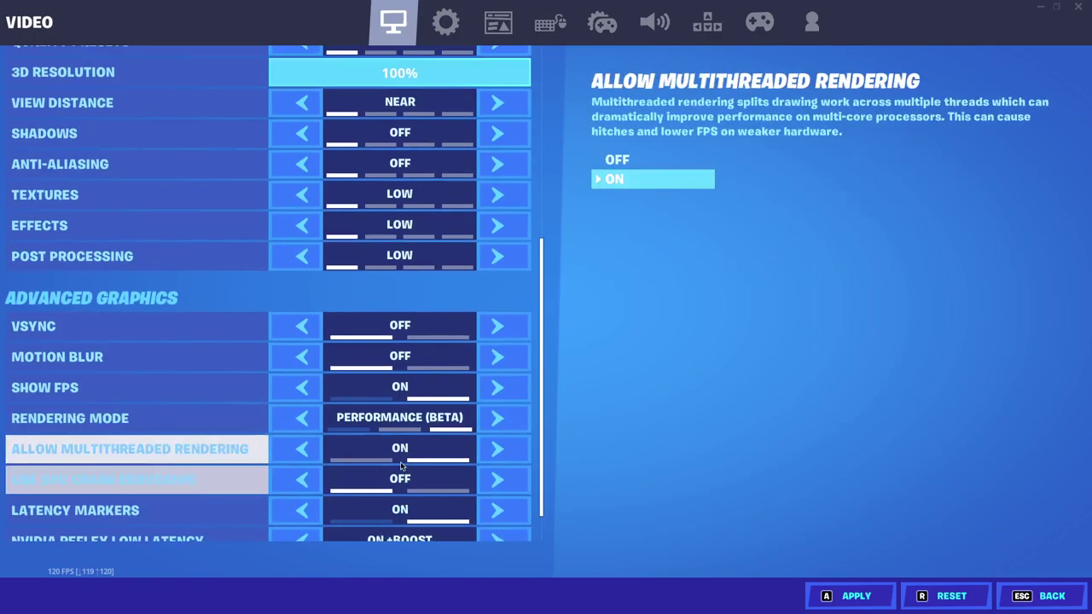
{"action": "scroll", "coordinate": [341, 465], "scroll_direction": "down", "scroll_amount": 1}
{"action": "scroll", "coordinate": [311, 478], "scroll_direction": "down", "scroll_amount": 1}
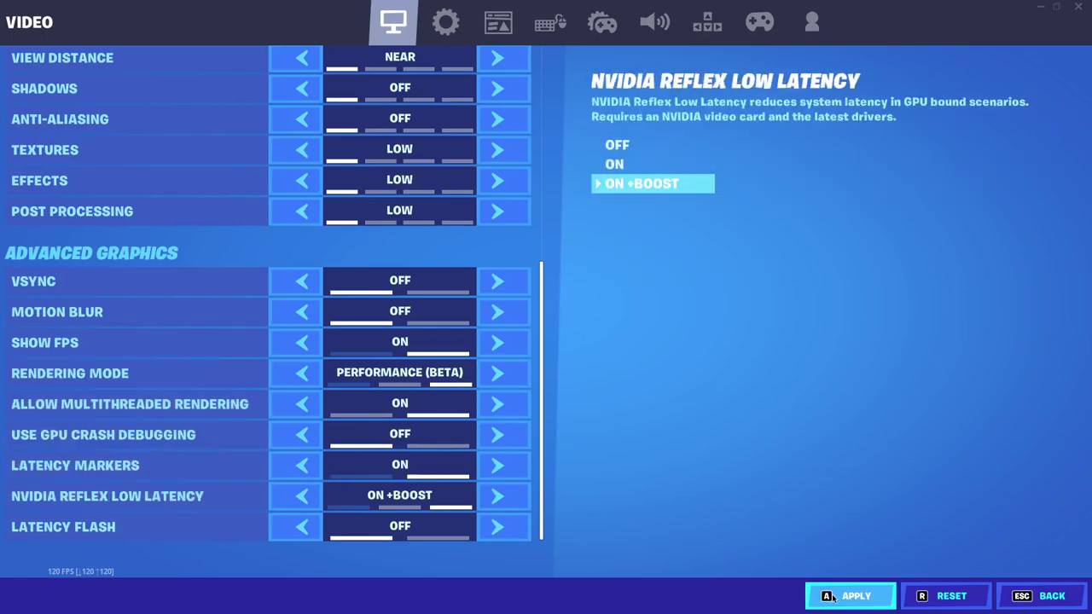
Apply the video settings, acknowledge the restart notice, and choose to keep the new settings
{"action": "key", "text": "a"}
{"action": "left_click", "coordinate": [782, 431]}
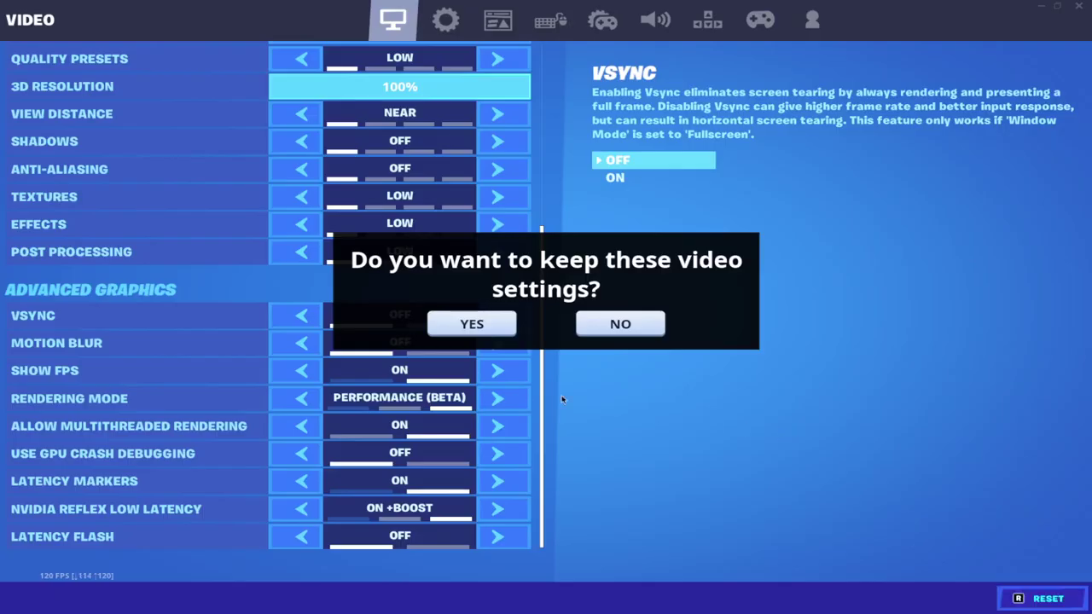
{"action": "left_click", "coordinate": [472, 326]}
{"action": "left_click", "coordinate": [445, 18]}
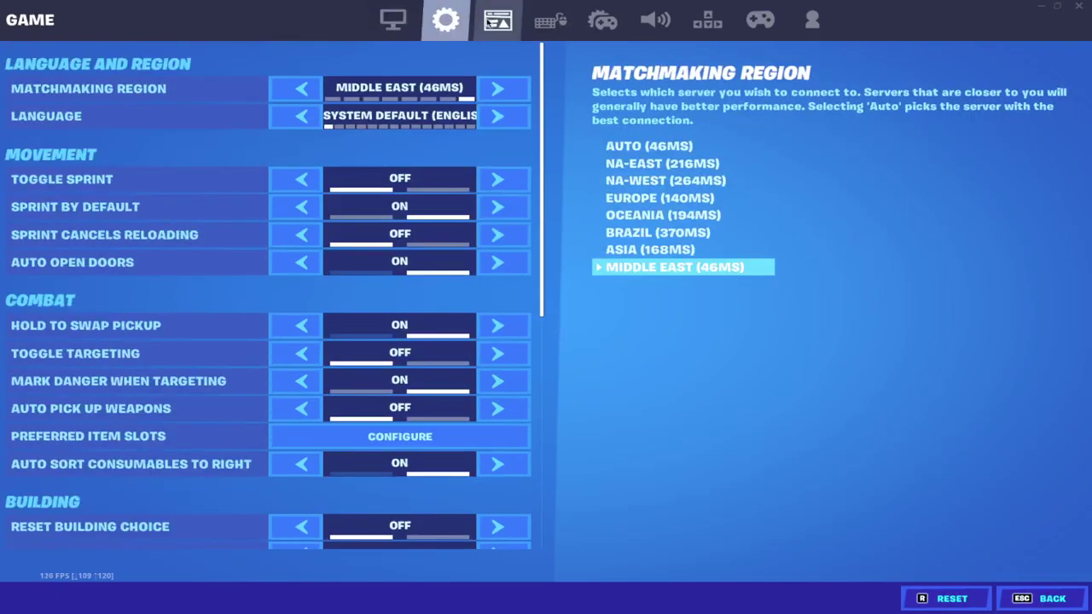
{"action": "left_click_drag", "start_coordinate": [544, 150], "coordinate": [558, 444]}
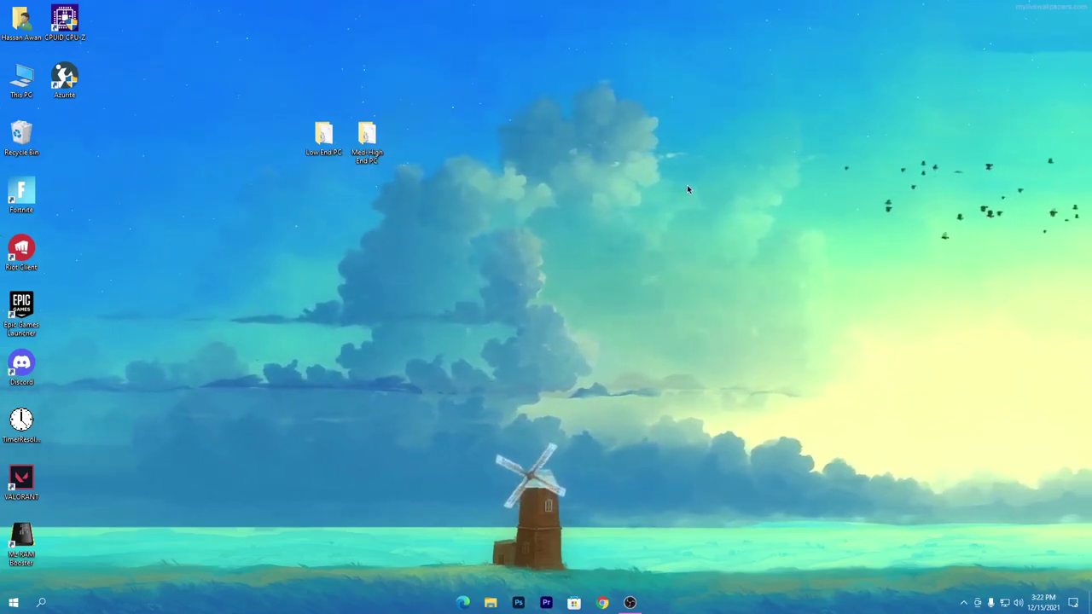
Select the two config folders on the desktop, then clear the selection
{"action": "left_click_drag", "start_coordinate": [248, 95], "coordinate": [604, 212]}
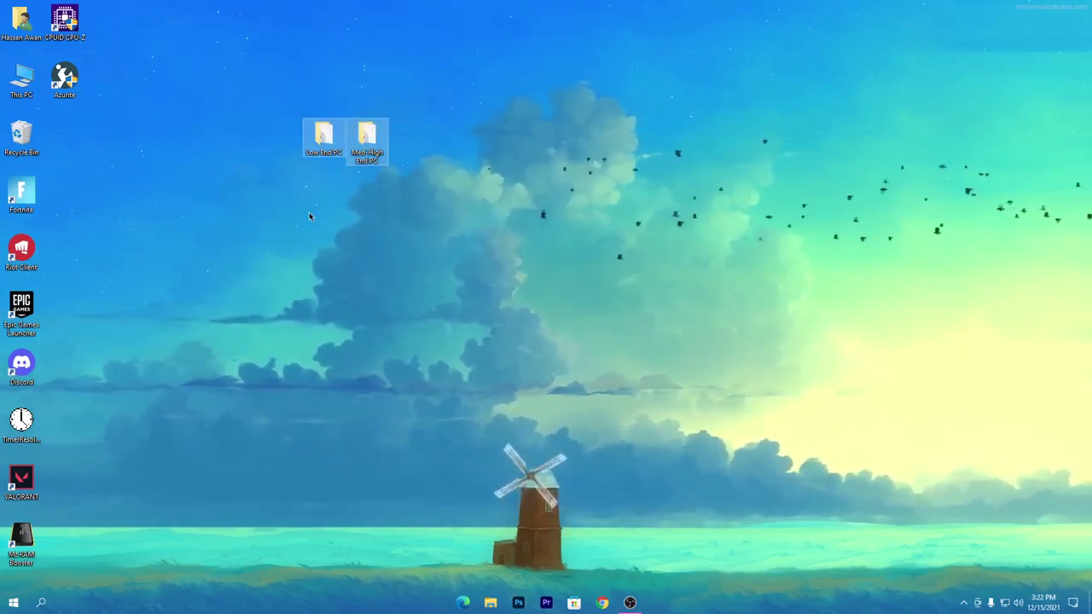
{"action": "left_click", "coordinate": [256, 187]}
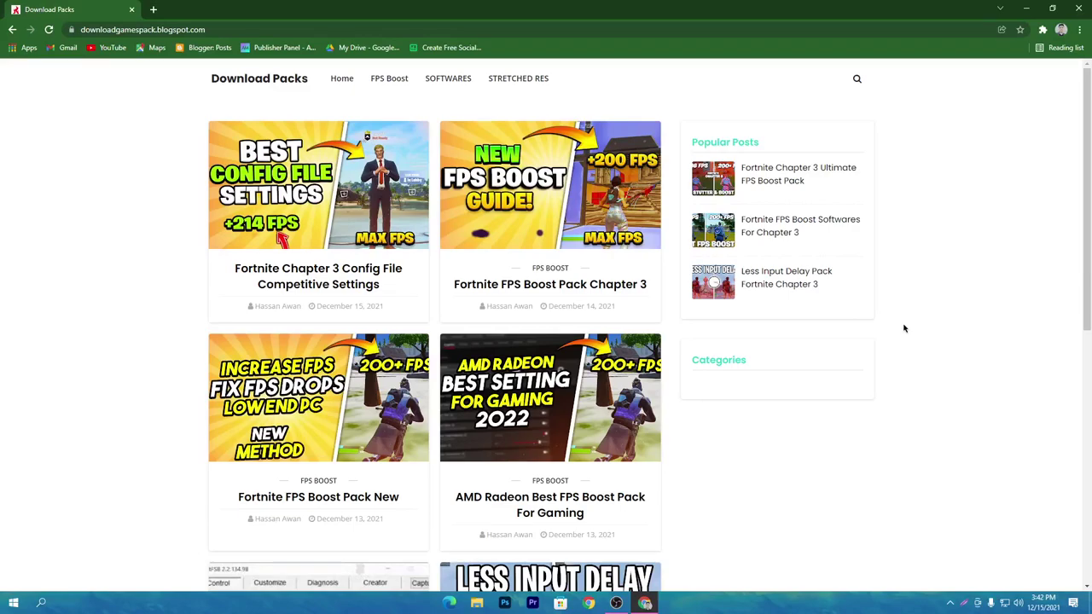
Search the blog for Fortnite config, open the Chapter 3 config post, and follow its download link
{"action": "left_click", "coordinate": [856, 78]}
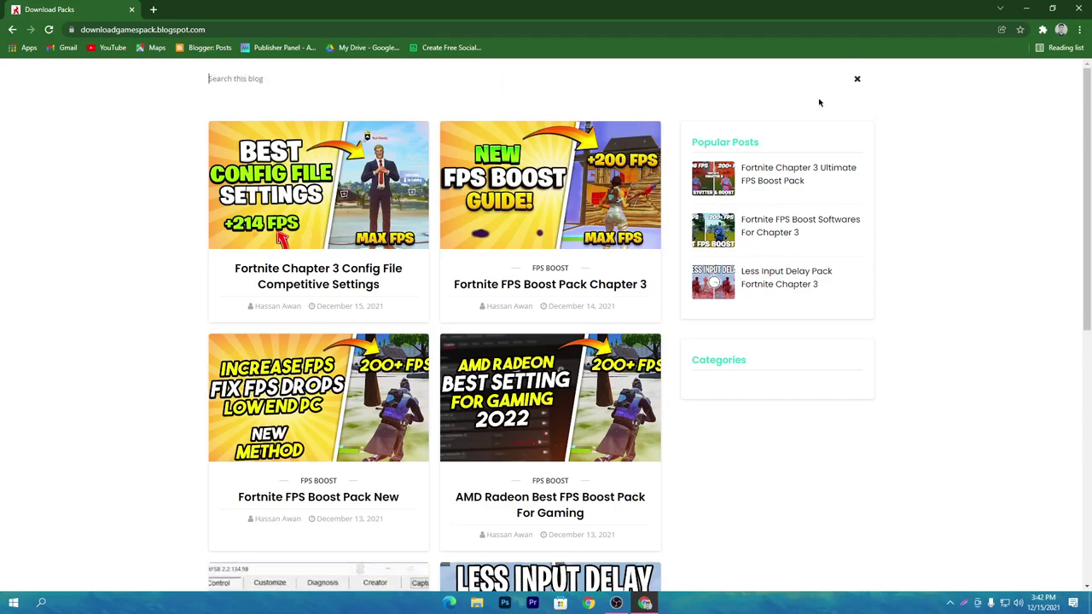
{"action": "type", "text": "FORTNITE CONFIG"}
{"action": "key", "text": "Return"}
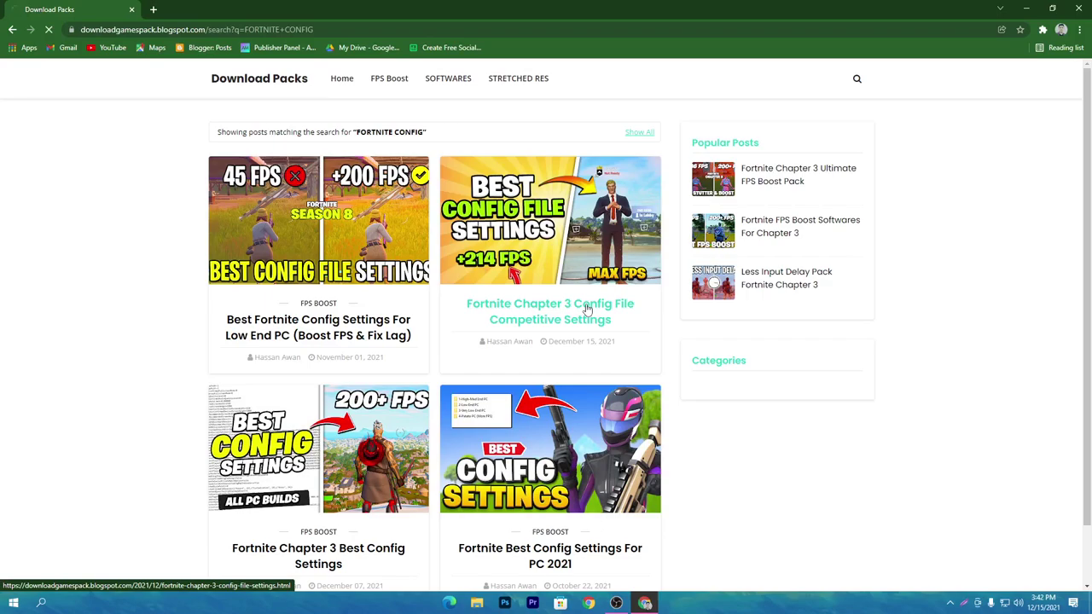
{"action": "left_click", "coordinate": [586, 308]}
{"action": "scroll", "coordinate": [500, 371], "scroll_direction": "down", "scroll_amount": 1}
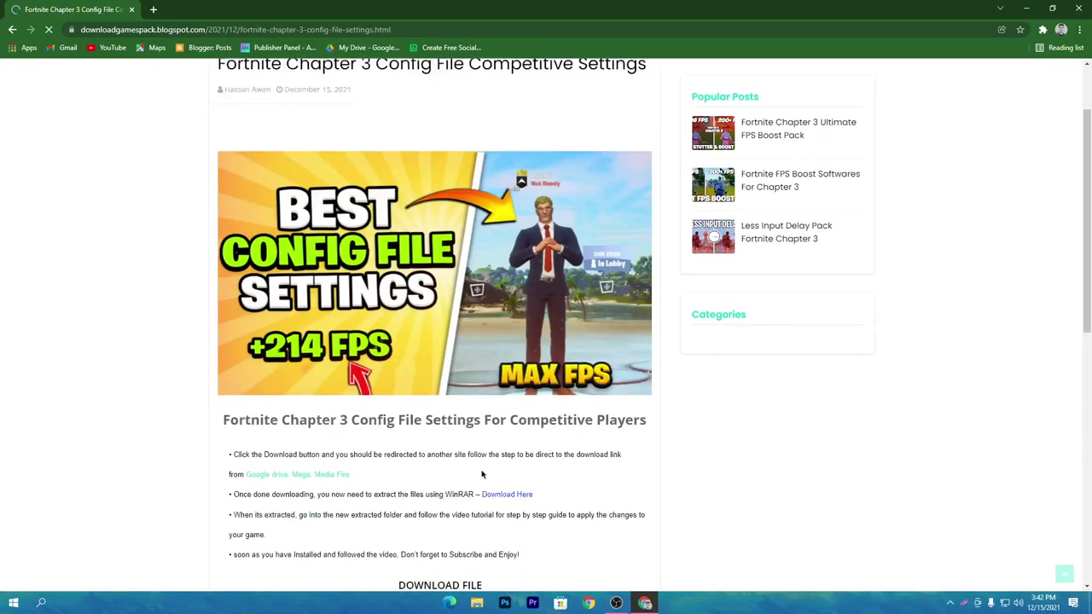
{"action": "scroll", "coordinate": [482, 474], "scroll_direction": "down", "scroll_amount": 4}
{"action": "left_click", "coordinate": [453, 282]}
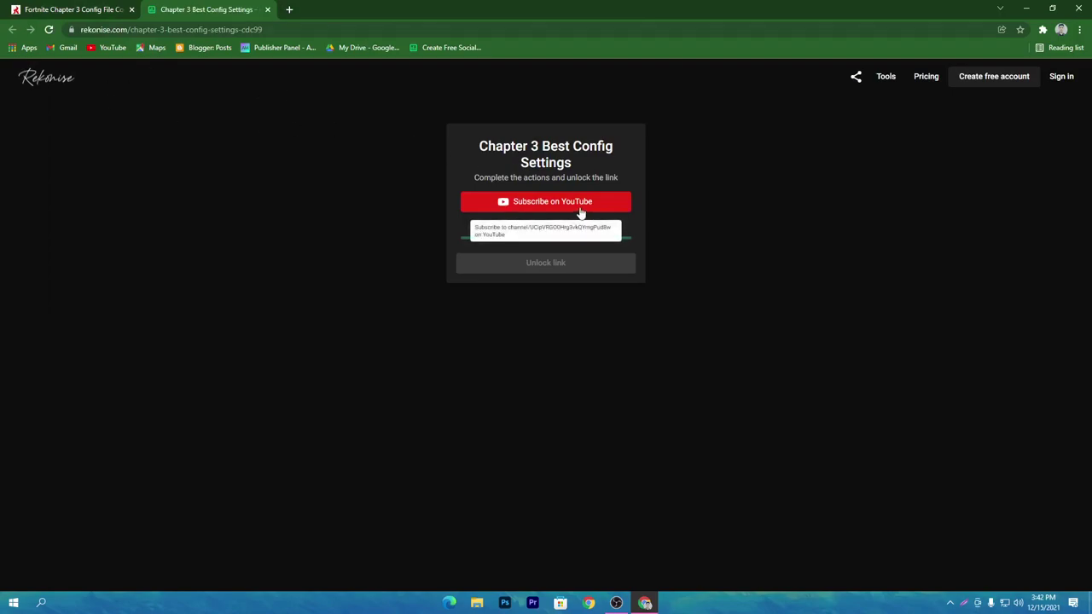
Subscribe on YouTube, unlock the Rekonise link, and download Chapter 3 Config Settings.rar from Google Drive
{"action": "left_click", "coordinate": [580, 211]}
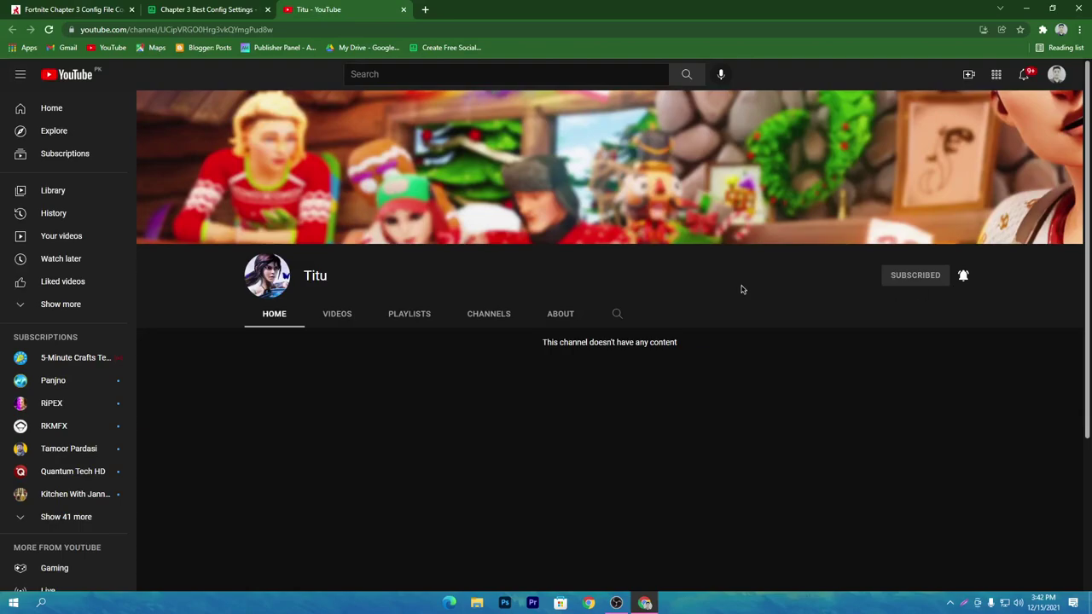
{"action": "left_click", "coordinate": [247, 8]}
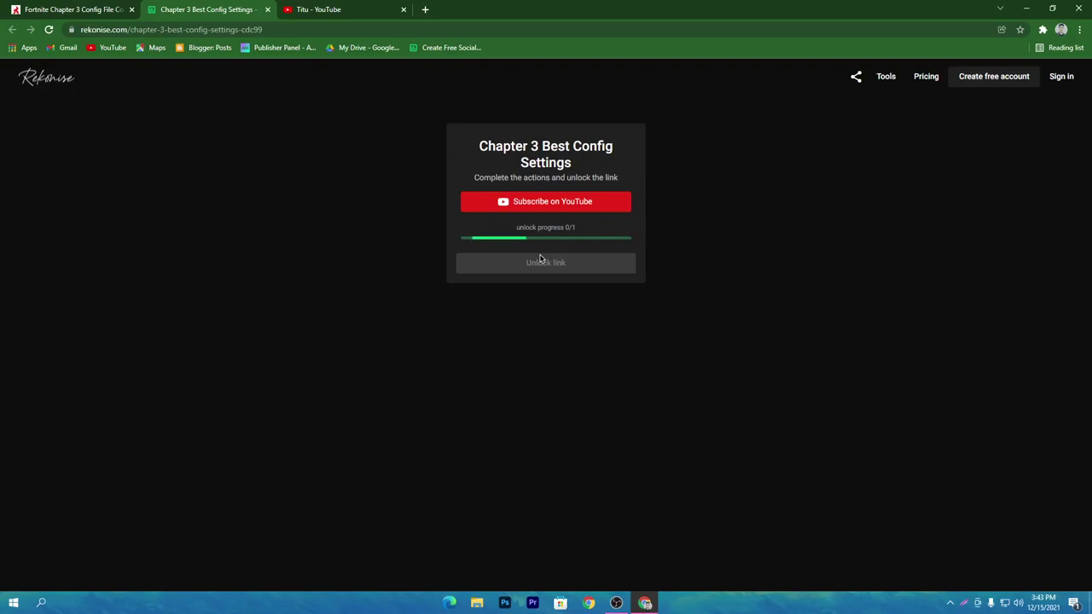
{"action": "left_click", "coordinate": [587, 269]}
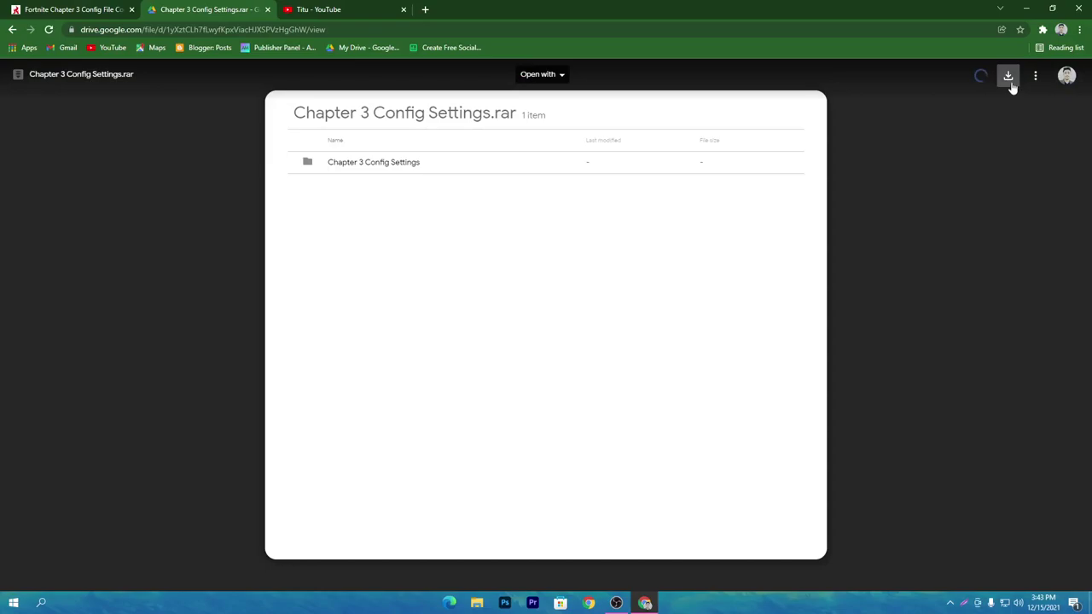
{"action": "left_click", "coordinate": [1008, 79]}
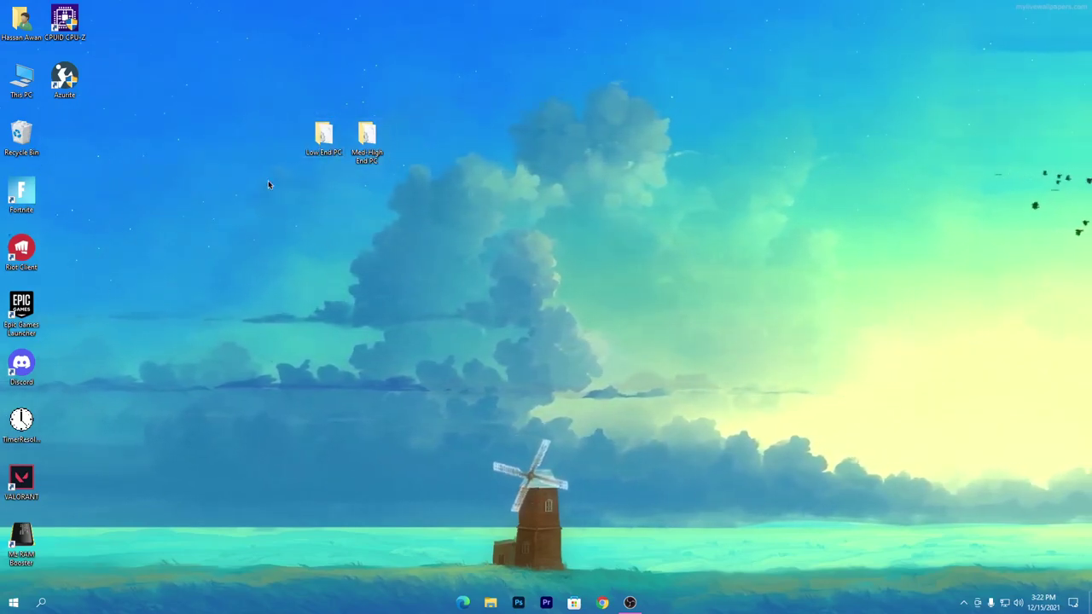
Open the Low End PC folder's GameUserSettings.ini with Edit and maximize the Notepad window
{"action": "double_click", "coordinate": [331, 139]}
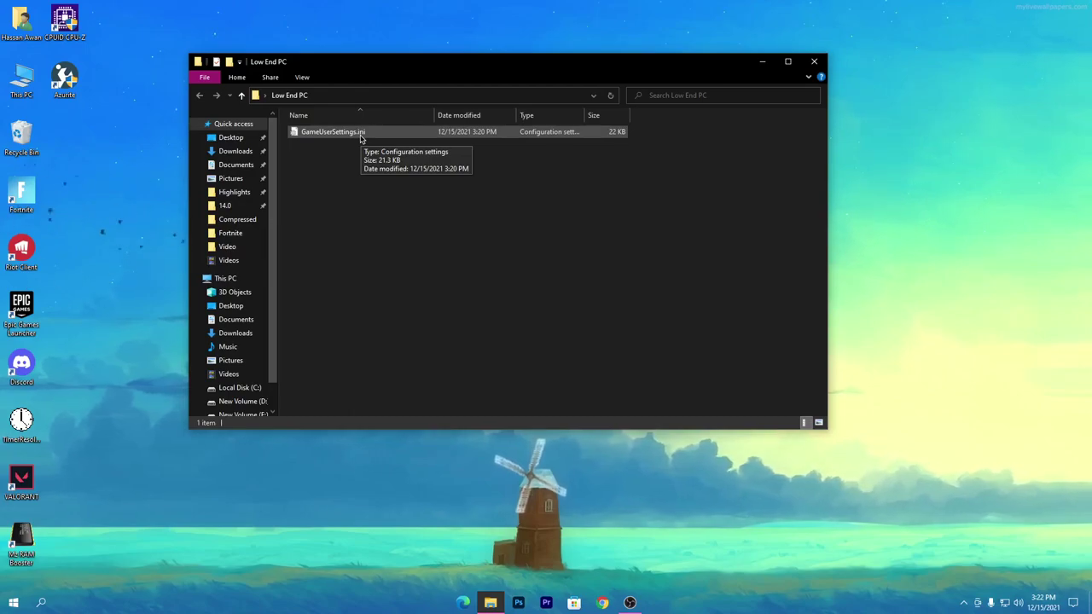
{"action": "right_click", "coordinate": [338, 136]}
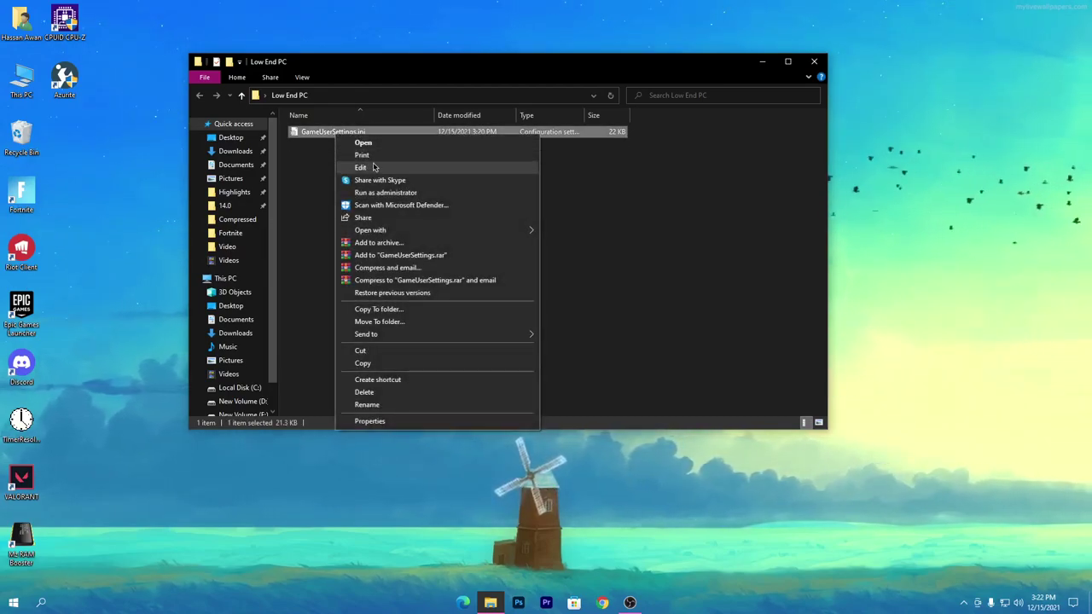
{"action": "left_click", "coordinate": [373, 167]}
{"action": "double_click", "coordinate": [386, 140]}
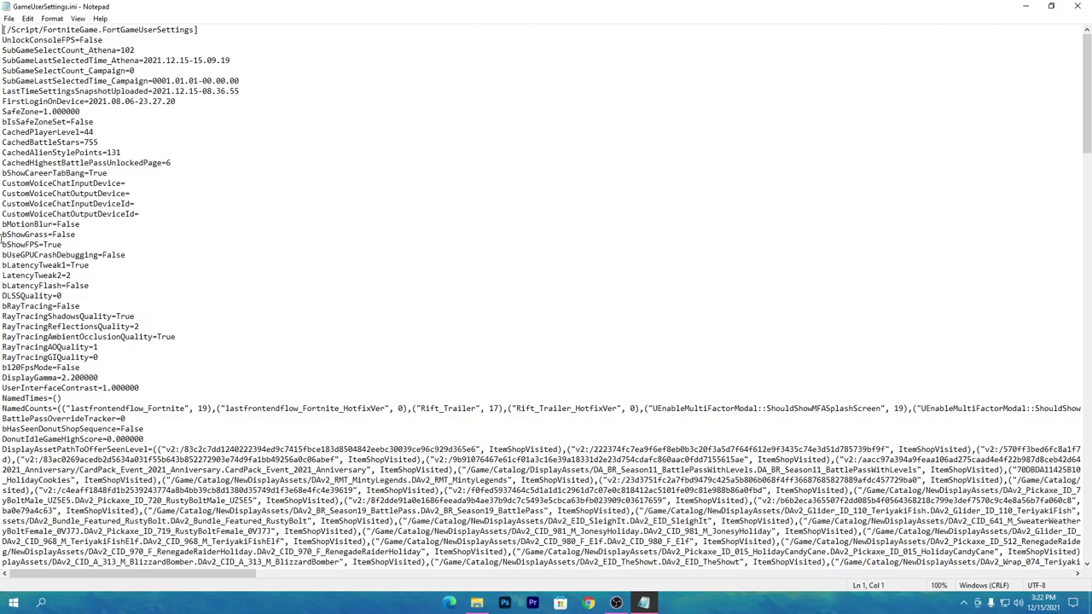
Scroll through GameUserSettings.ini down to the [PerformanceMode] section with MeshQuality=1
{"action": "scroll", "coordinate": [214, 170], "scroll_direction": "down", "scroll_amount": 20}
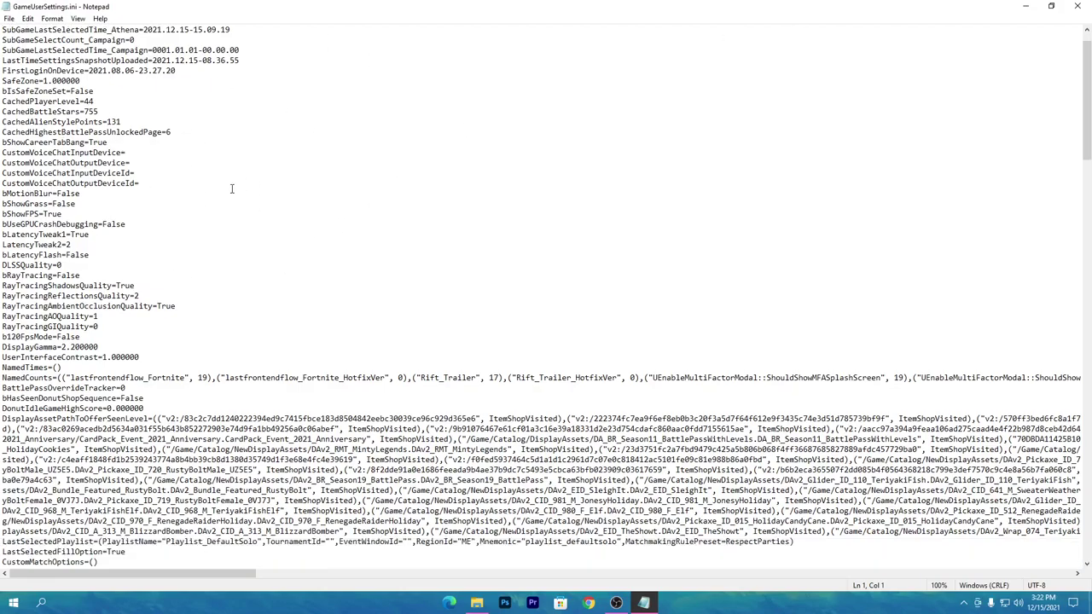
{"action": "scroll", "coordinate": [173, 382], "scroll_direction": "down", "scroll_amount": 8}
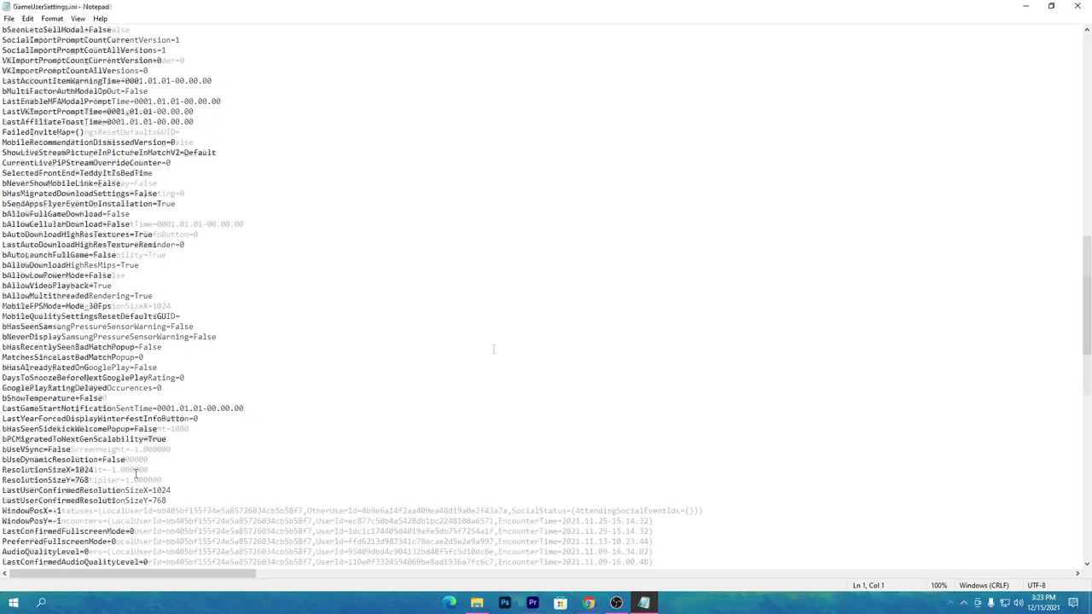
{"action": "scroll", "coordinate": [493, 349], "scroll_direction": "down", "scroll_amount": 3}
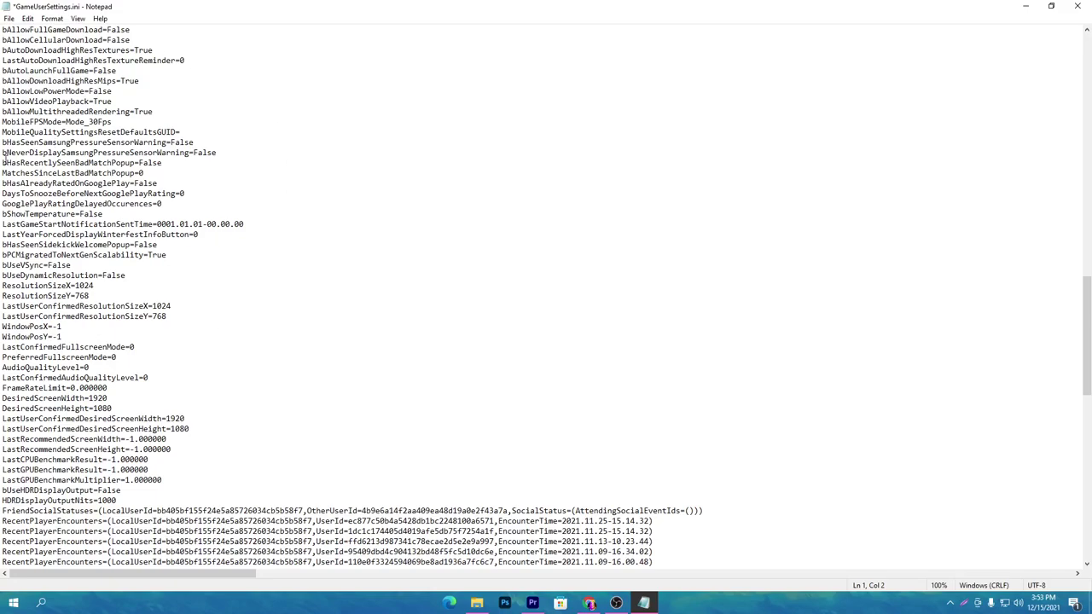
{"action": "scroll", "coordinate": [287, 307], "scroll_direction": "down", "scroll_amount": 16}
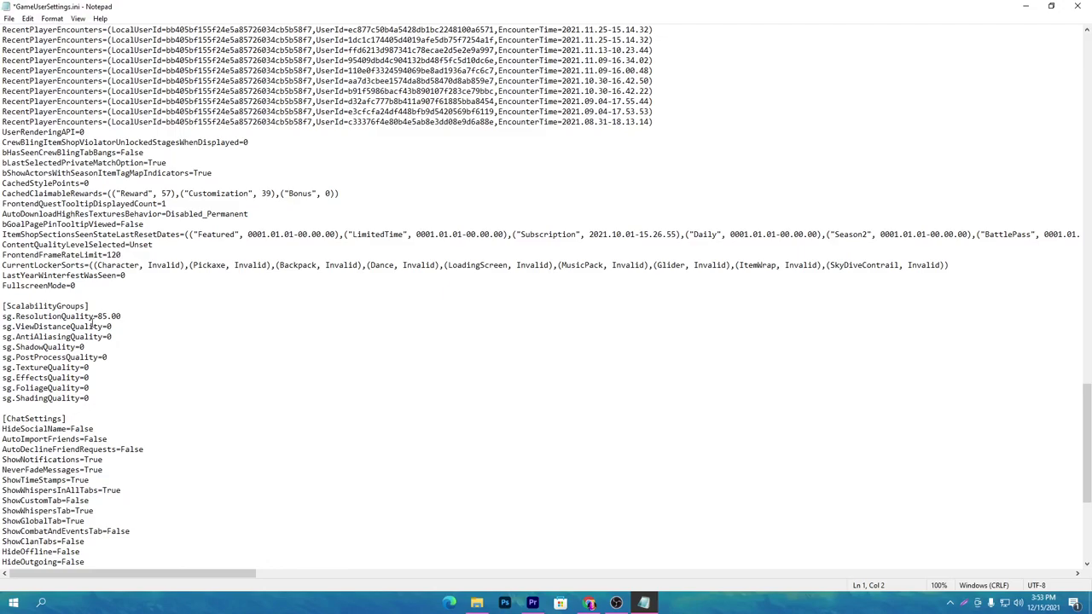
{"action": "scroll", "coordinate": [91, 322], "scroll_direction": "down", "scroll_amount": 8}
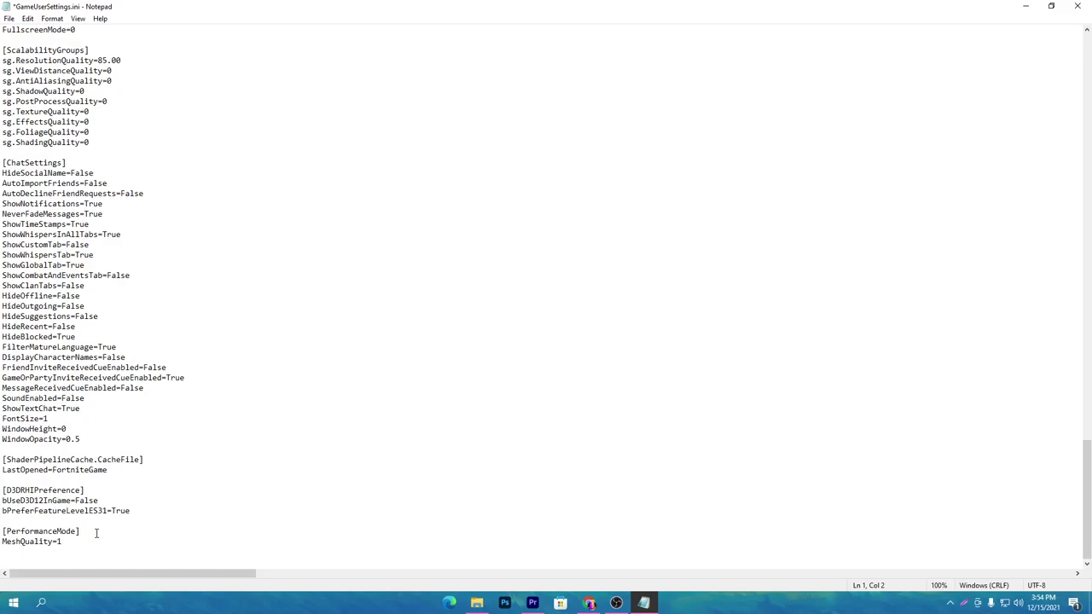
Close Notepad saving the edited GameUserSettings.ini, then copy the file in File Explorer
{"action": "left_click", "coordinate": [1077, 6]}
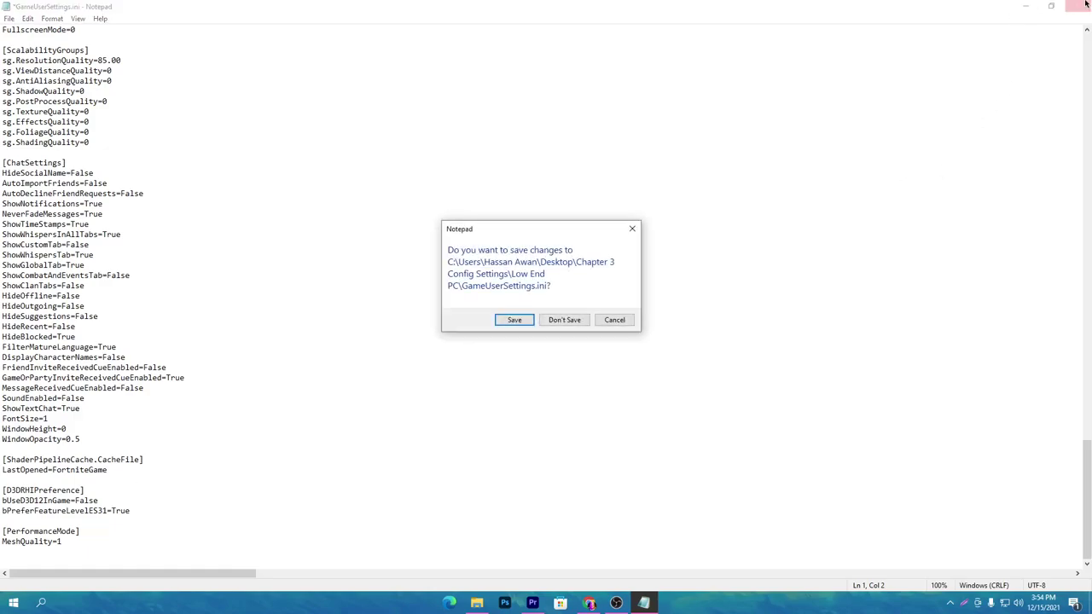
{"action": "left_click", "coordinate": [522, 318]}
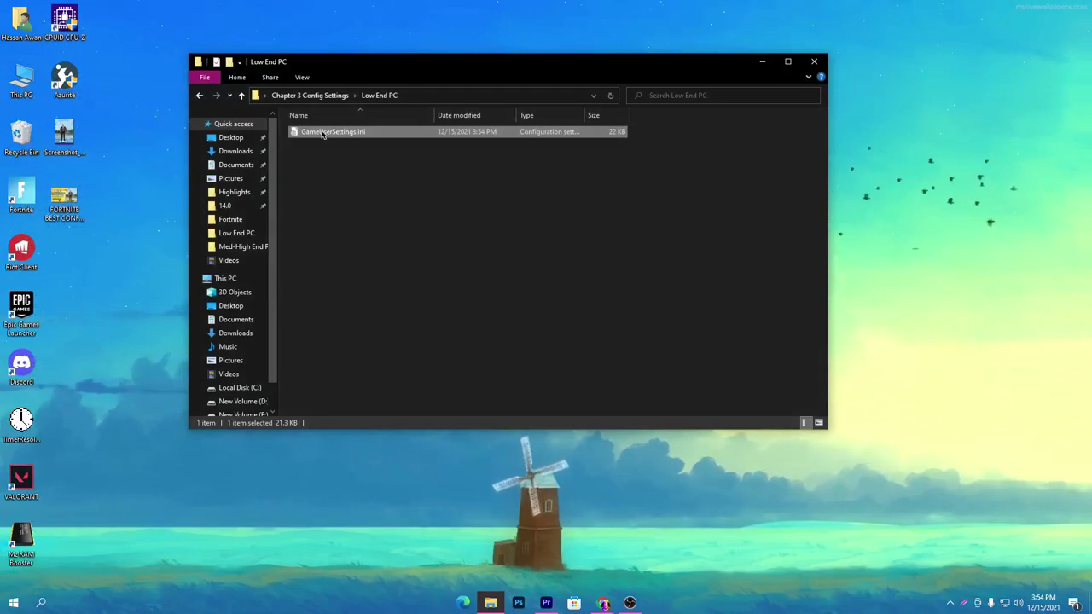
{"action": "right_click", "coordinate": [322, 133]}
{"action": "left_click", "coordinate": [350, 360]}
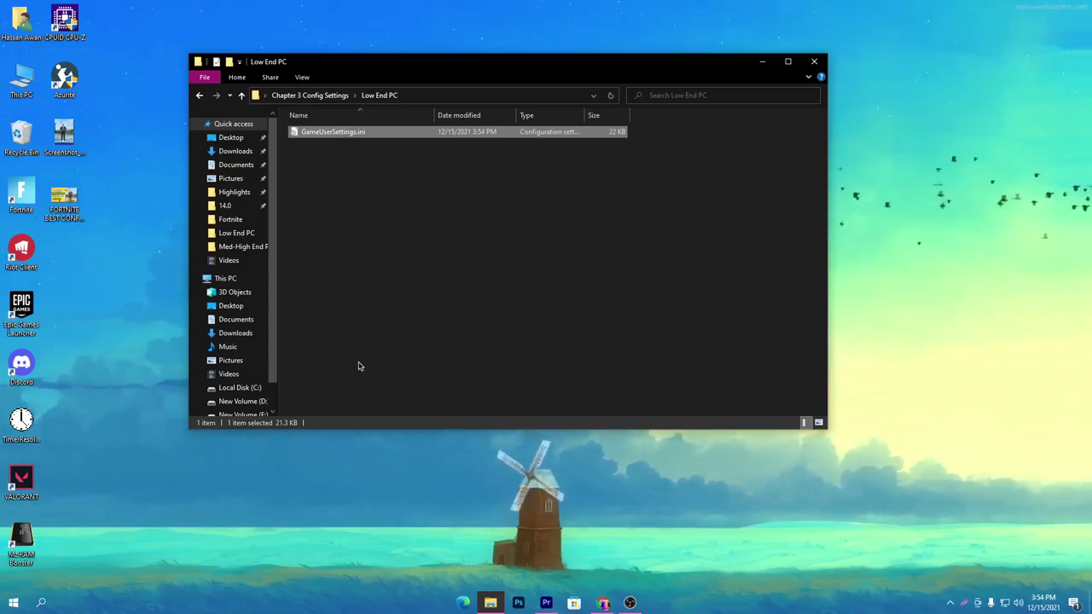
Open AppData via Run and navigate to Local\FortniteGame\Saved\Config\WindowsClient
{"action": "key", "text": "super+r"}
{"action": "type", "text": "a"}
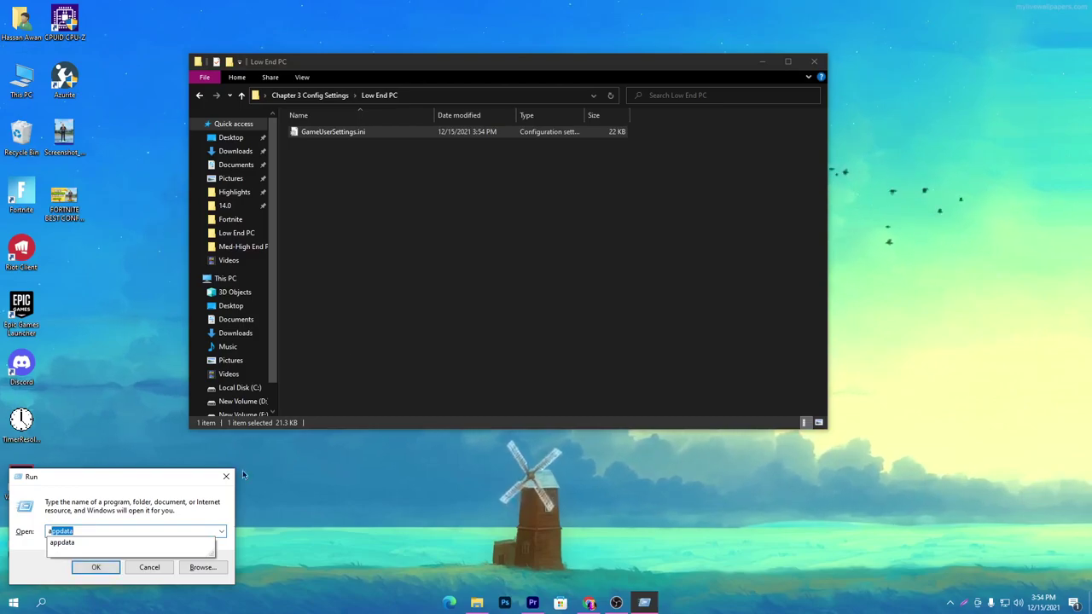
{"action": "left_click", "coordinate": [96, 568]}
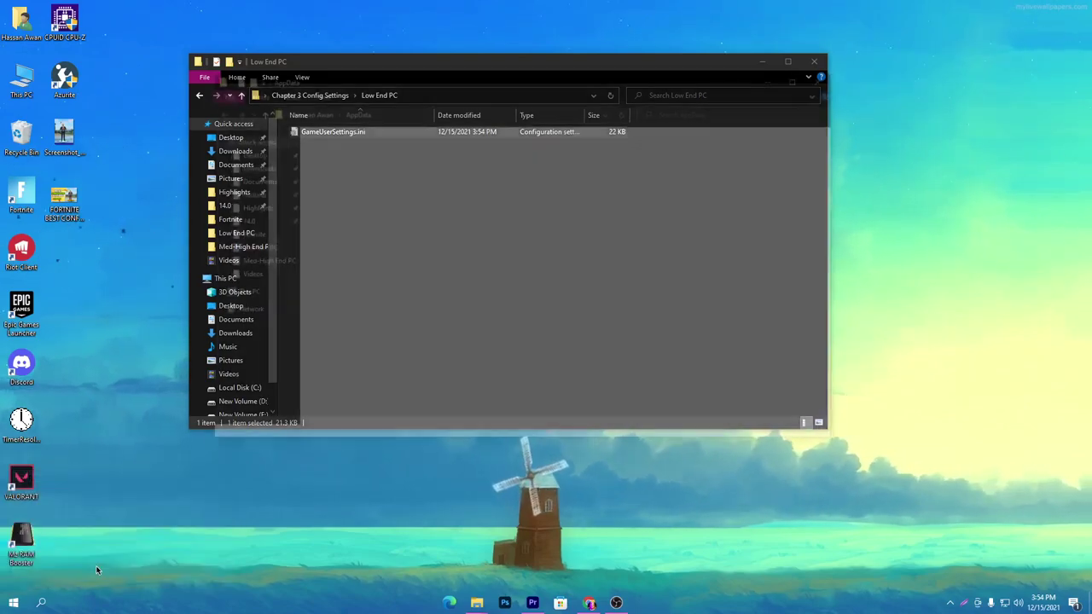
{"action": "double_click", "coordinate": [358, 149]}
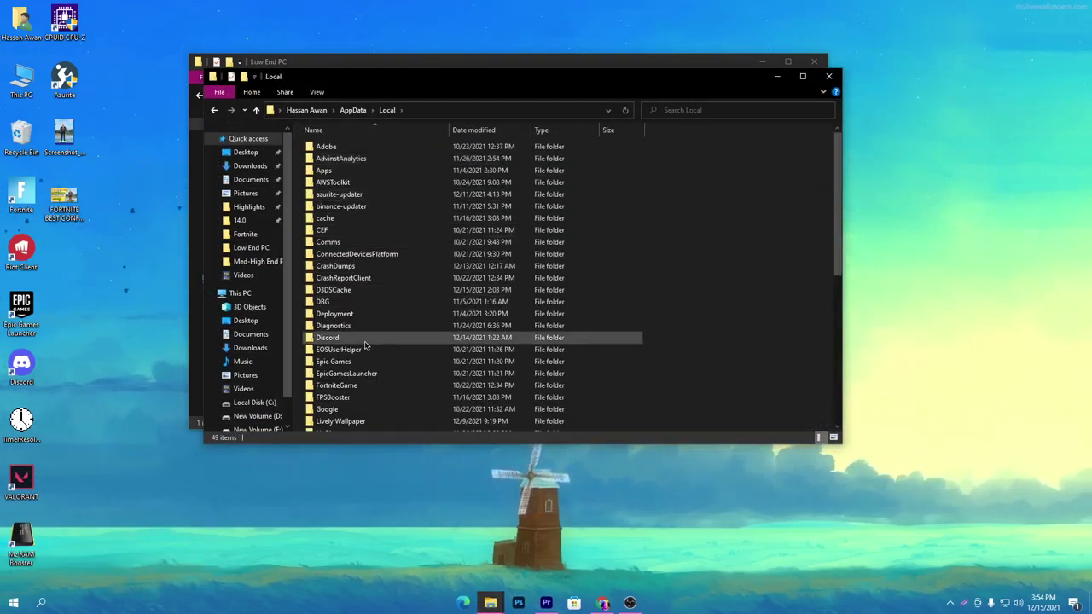
{"action": "double_click", "coordinate": [345, 385]}
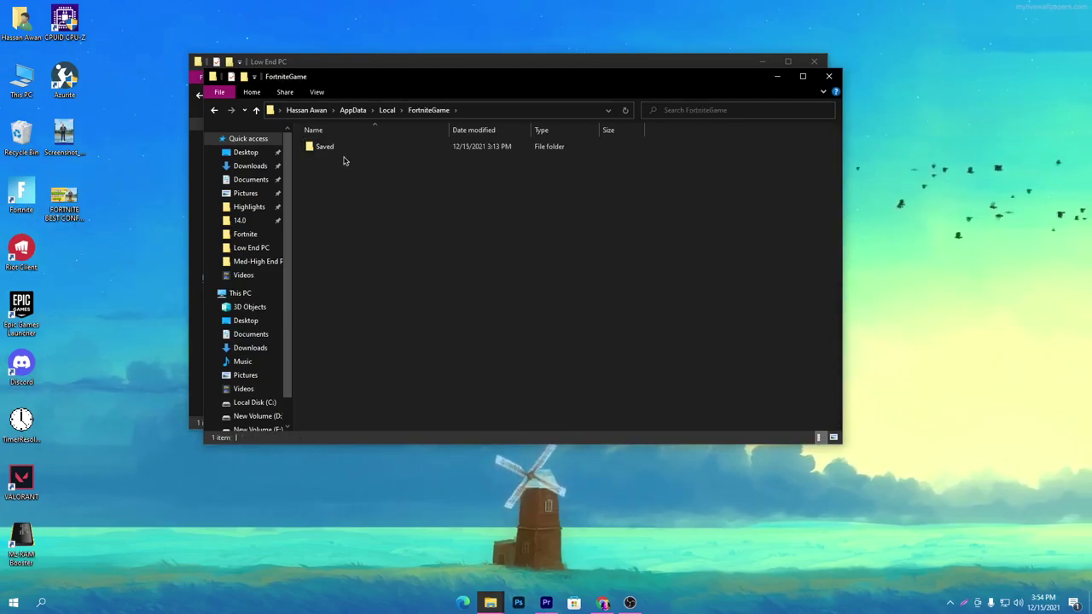
{"action": "double_click", "coordinate": [345, 147]}
{"action": "double_click", "coordinate": [351, 161]}
{"action": "double_click", "coordinate": [352, 161]}
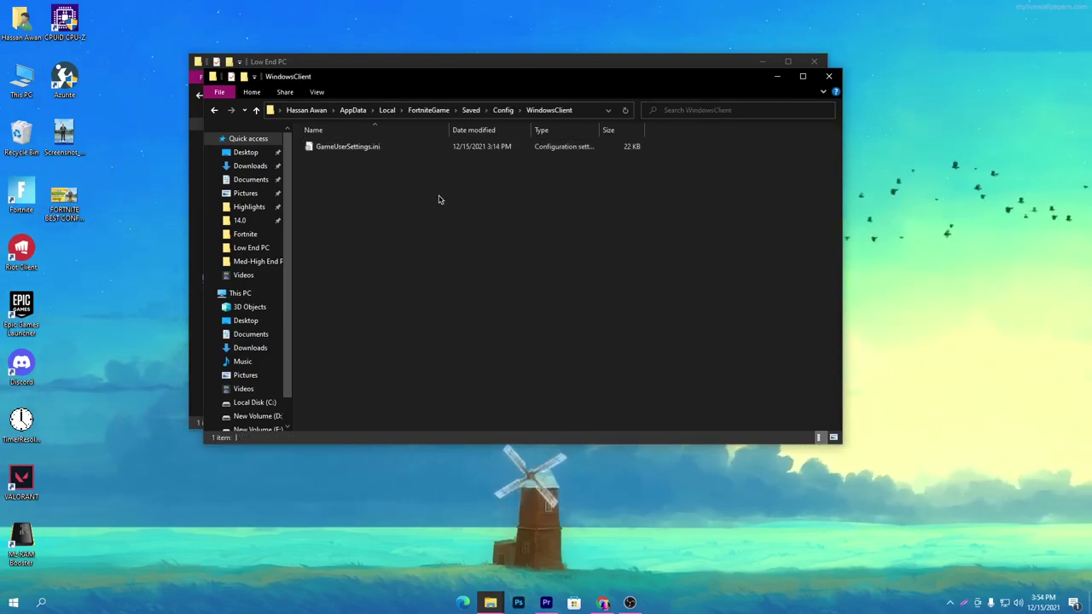
Paste GameUserSettings.ini there, replacing the existing file, and close both Explorer windows
{"action": "right_click", "coordinate": [436, 202]}
{"action": "left_click", "coordinate": [462, 282]}
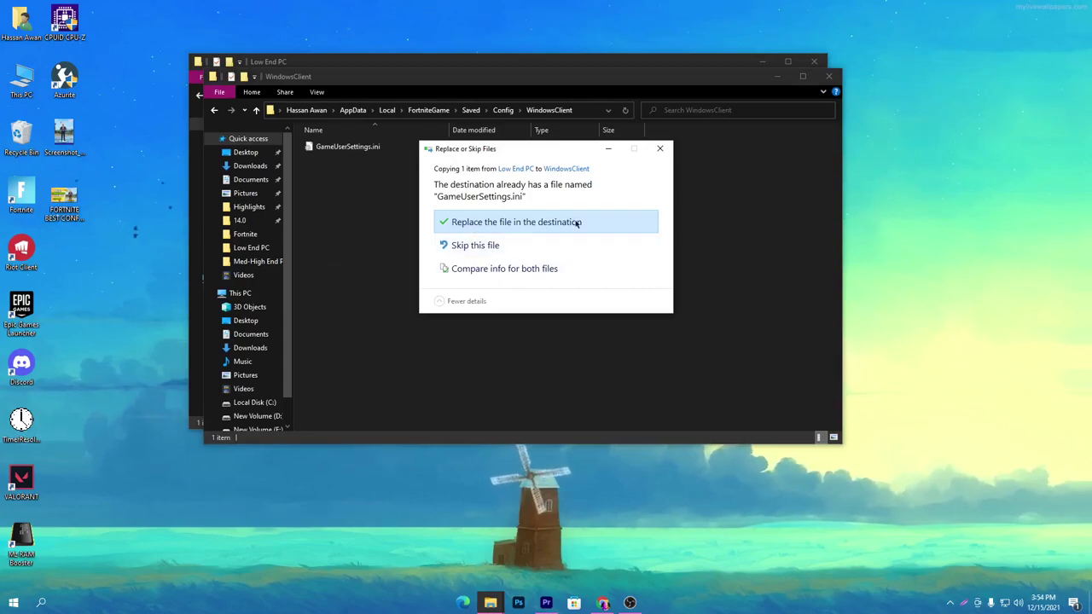
{"action": "left_click", "coordinate": [659, 149]}
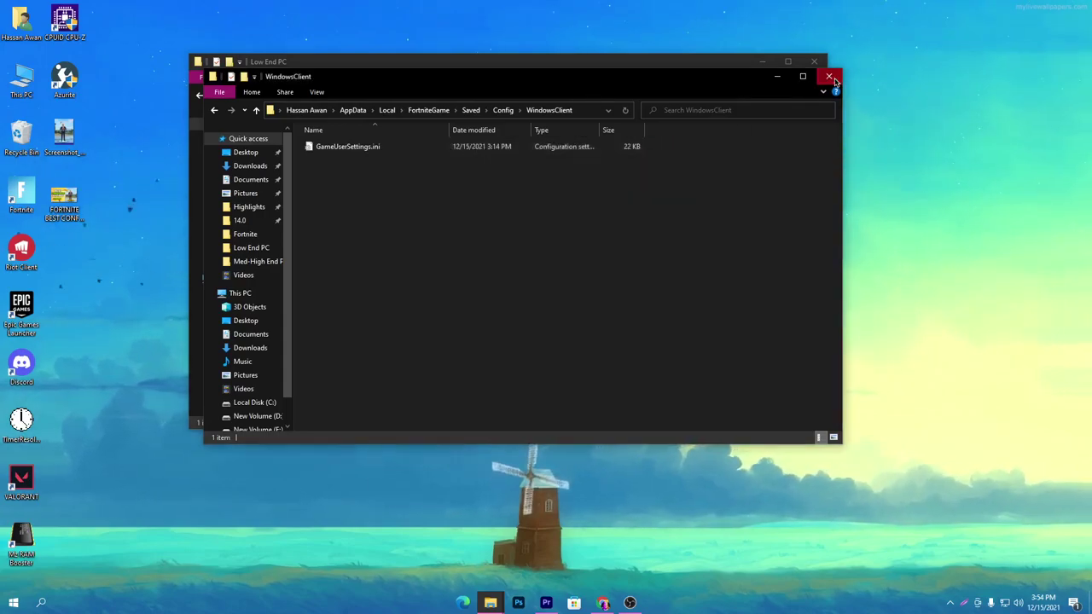
{"action": "left_click", "coordinate": [828, 76]}
{"action": "left_click", "coordinate": [812, 62]}
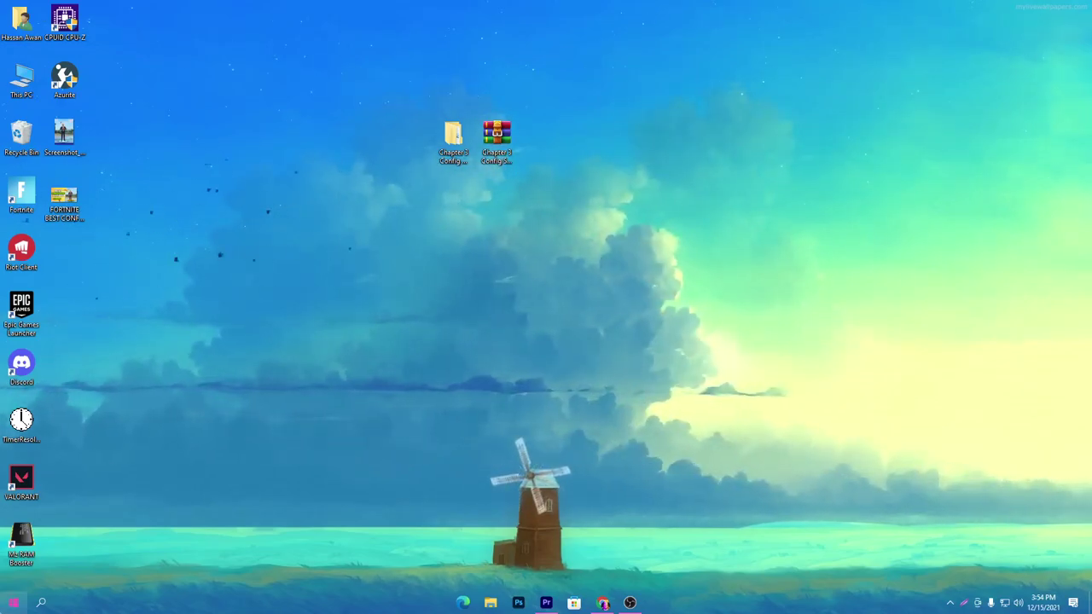
{"action": "left_click", "coordinate": [13, 602]}
{"action": "left_click", "coordinate": [15, 552]}
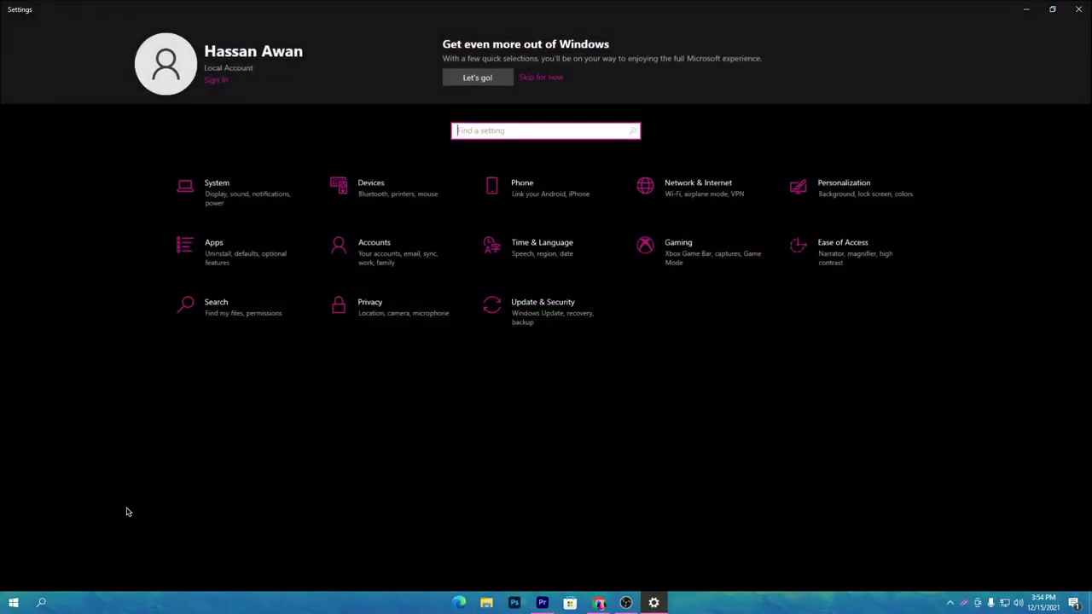
{"action": "left_click", "coordinate": [389, 314]}
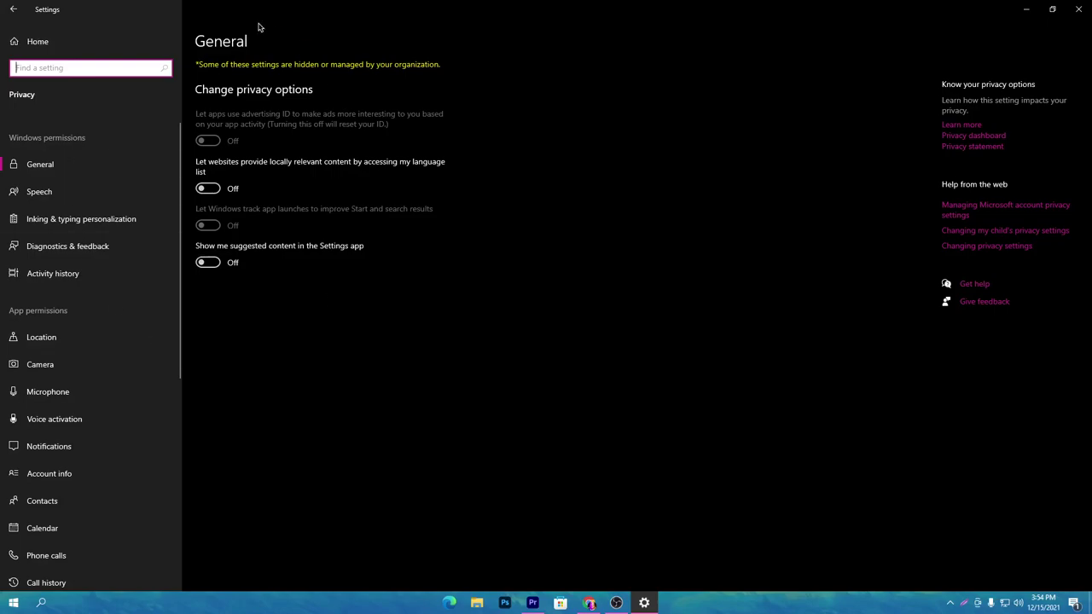
{"action": "scroll", "coordinate": [71, 463], "scroll_direction": "down", "scroll_amount": 3}
{"action": "scroll", "coordinate": [71, 493], "scroll_direction": "up", "scroll_amount": 1}
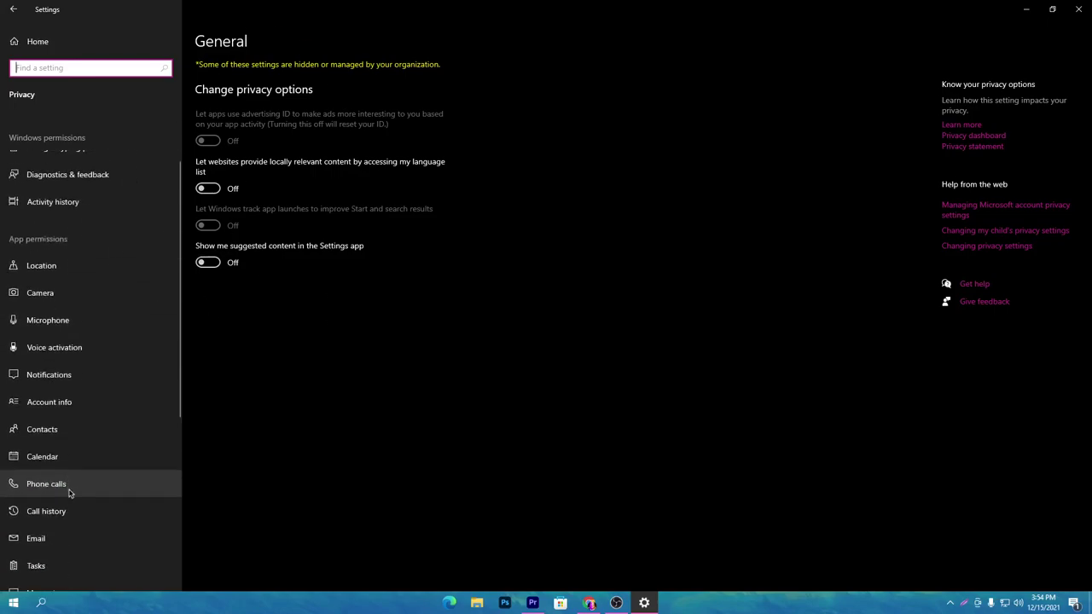
{"action": "scroll", "coordinate": [38, 471], "scroll_direction": "down", "scroll_amount": 3}
{"action": "left_click", "coordinate": [88, 469]}
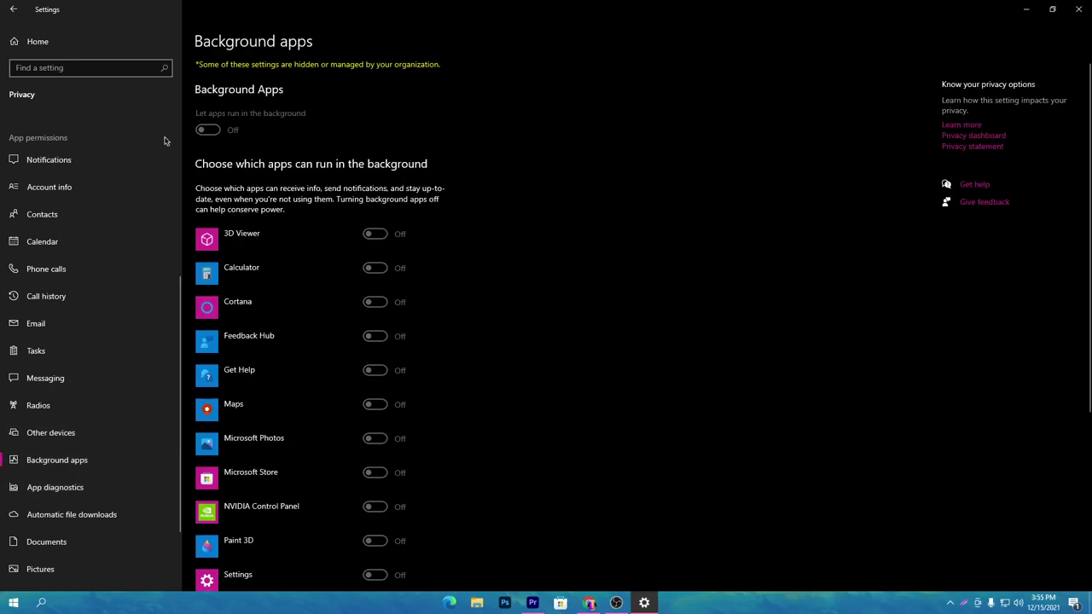
{"action": "scroll", "coordinate": [341, 493], "scroll_direction": "down", "scroll_amount": 5}
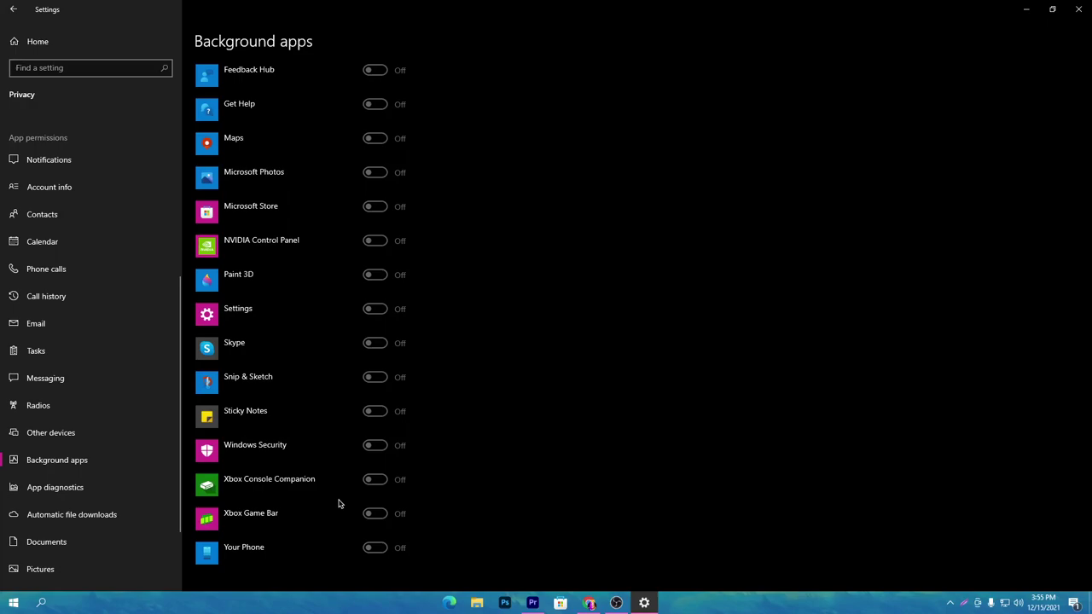
{"action": "left_click", "coordinate": [1078, 9]}
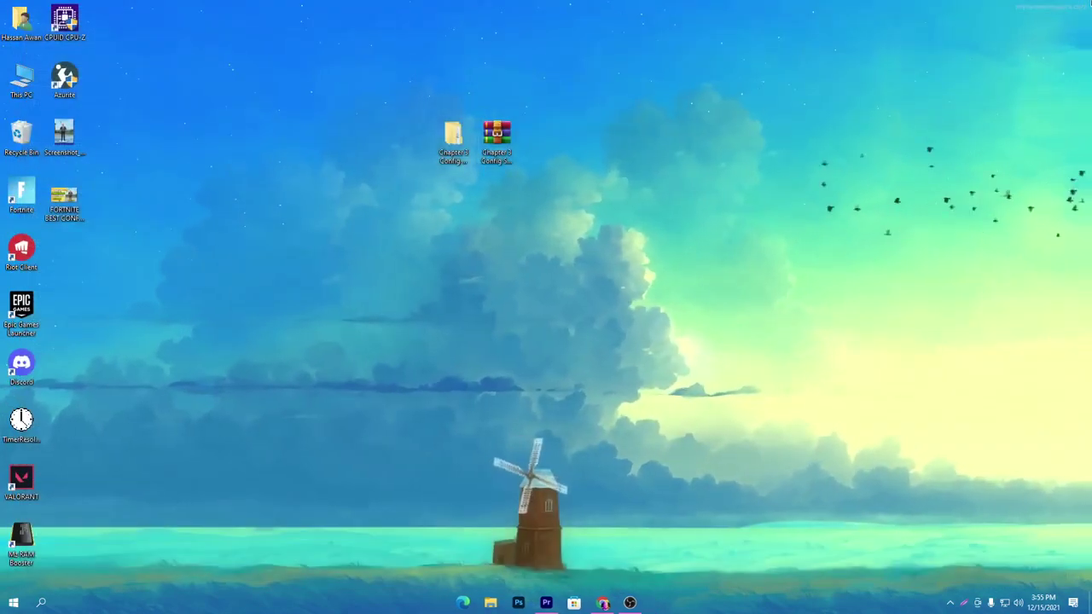